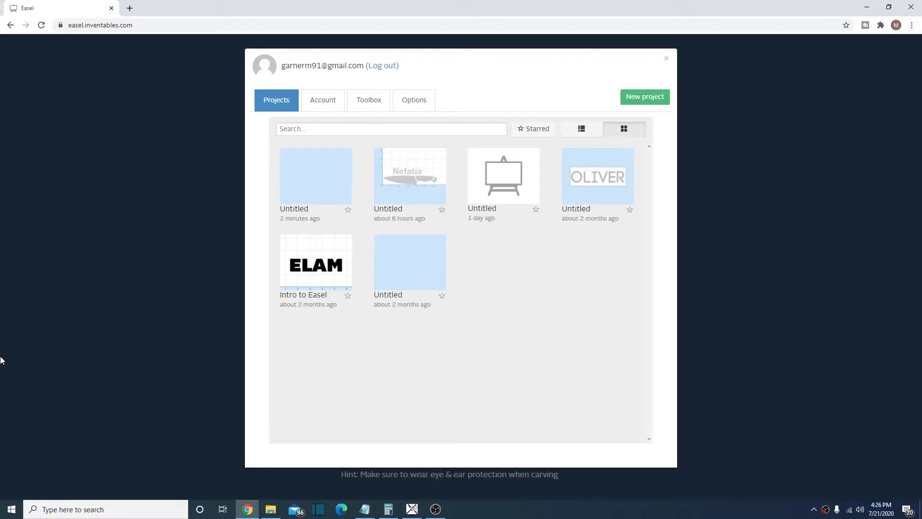
Step: Open the most recent untitled project and import the crossedknife SVG from the Documents folder
{"action": "left_click", "coordinate": [311, 181]}
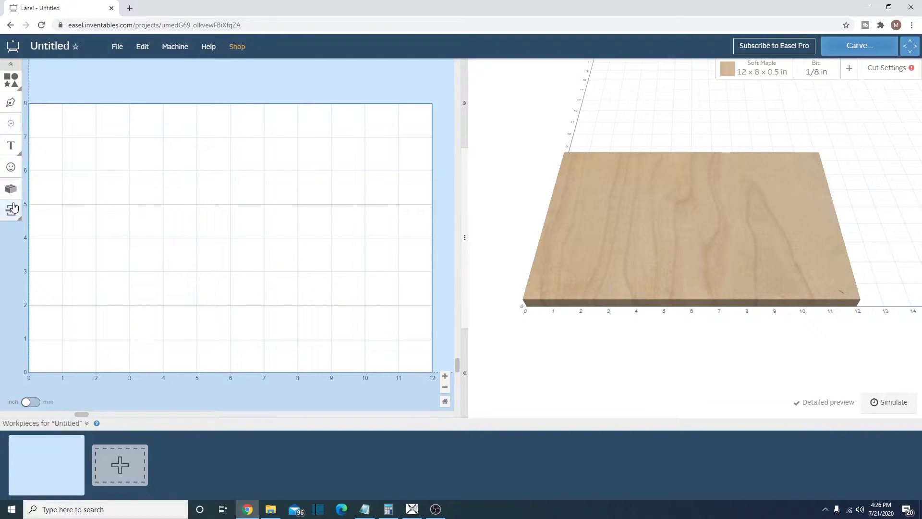
{"action": "mouse_move", "coordinate": [14, 207]}
{"action": "left_click", "coordinate": [61, 153]}
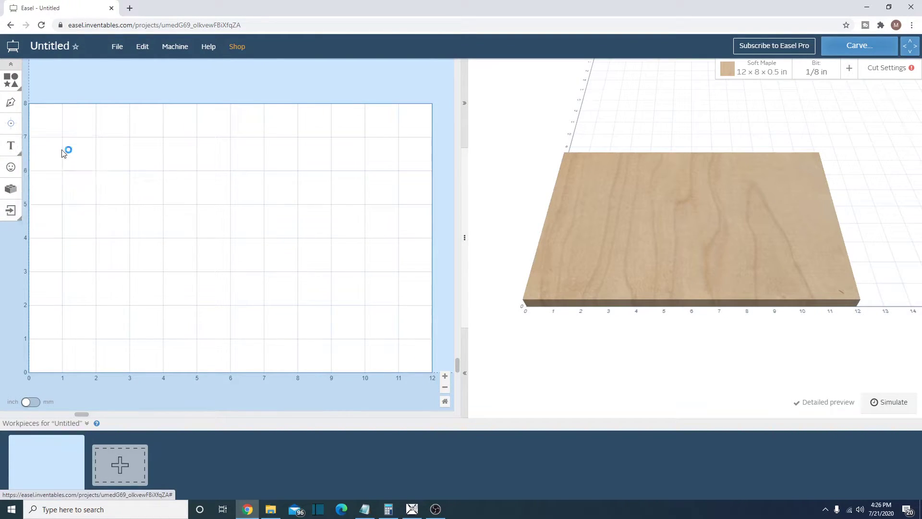
{"action": "scroll", "coordinate": [164, 144], "scroll_direction": "down", "scroll_amount": 1}
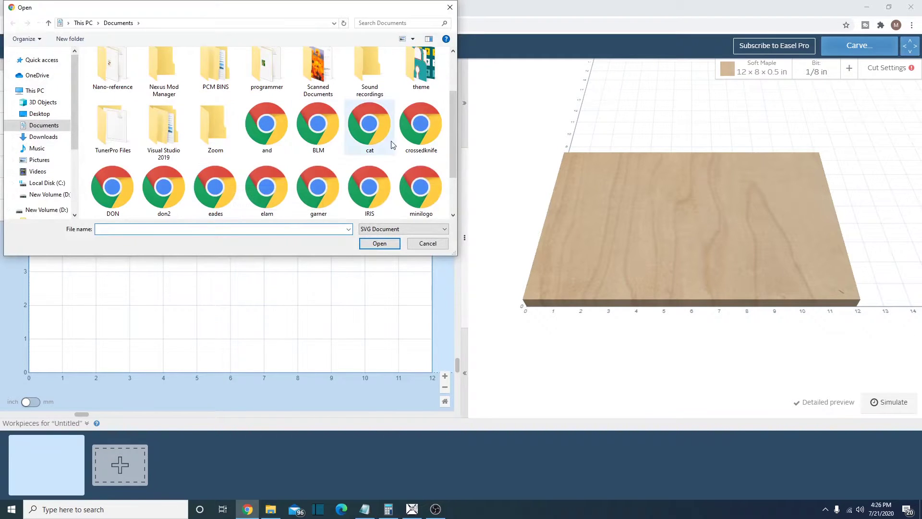
{"action": "left_click", "coordinate": [418, 127]}
{"action": "left_click", "coordinate": [379, 244]}
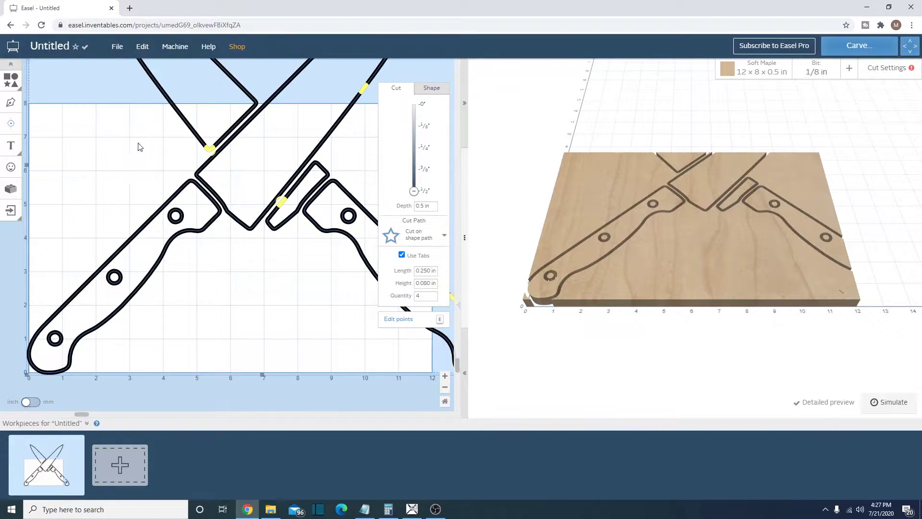
Step: Set the knife design's cut depth to about 0.038 in and its cut path to Clear out a pocket
{"action": "left_click_drag", "start_coordinate": [413, 191], "coordinate": [415, 117]}
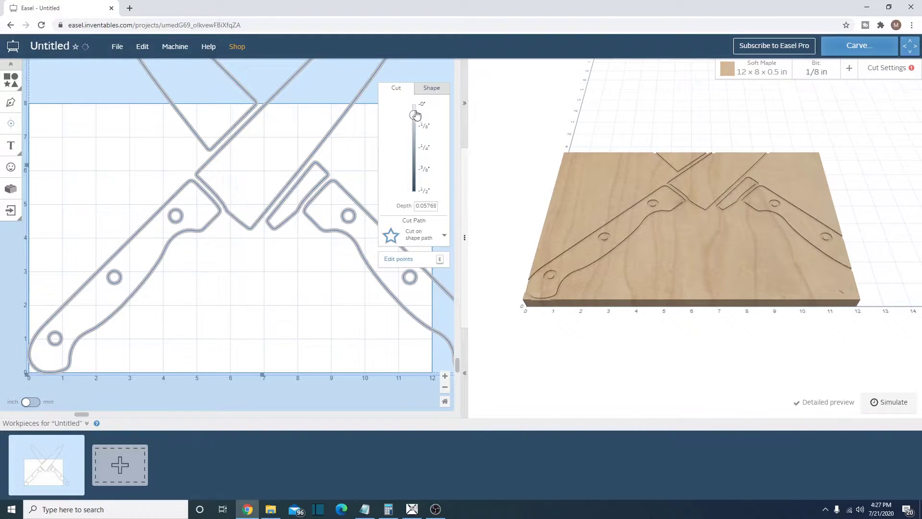
{"action": "left_click_drag", "start_coordinate": [415, 116], "coordinate": [416, 113]}
{"action": "left_click", "coordinate": [410, 238]}
{"action": "left_click", "coordinate": [414, 243]}
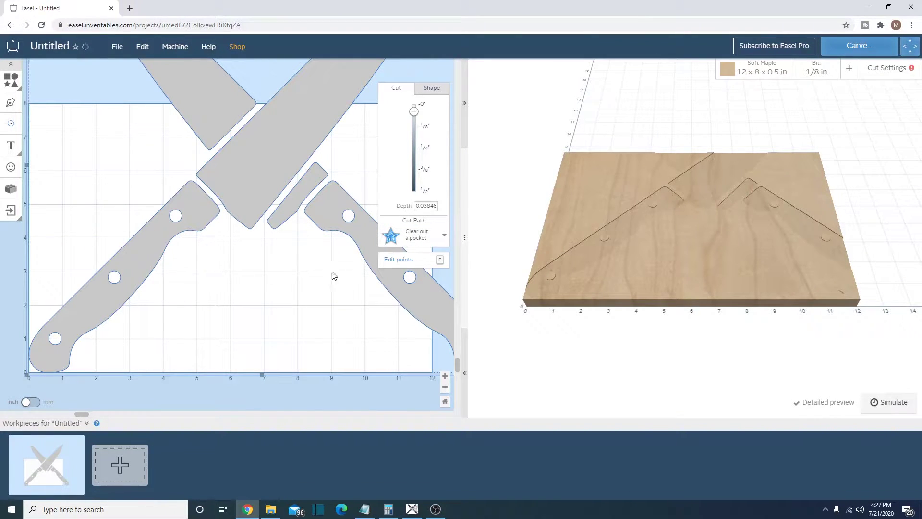
{"action": "left_click", "coordinate": [417, 238]}
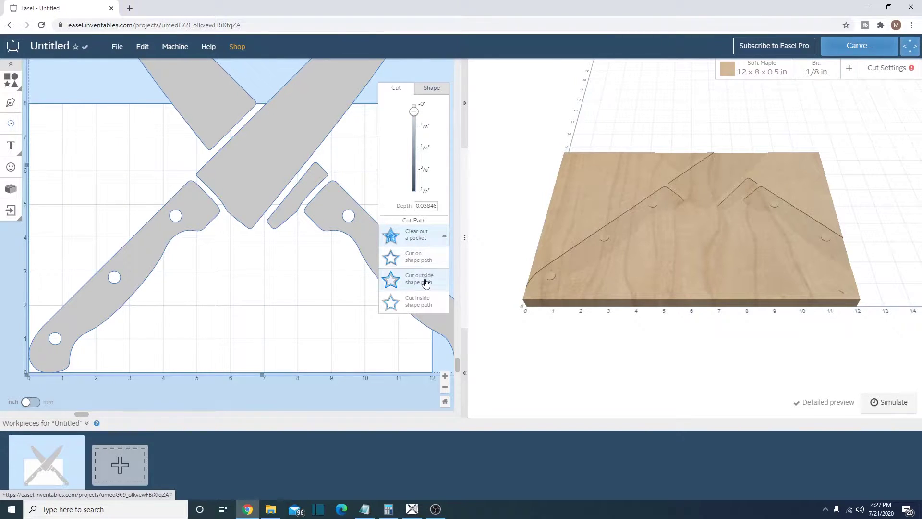
{"action": "left_click", "coordinate": [238, 295]}
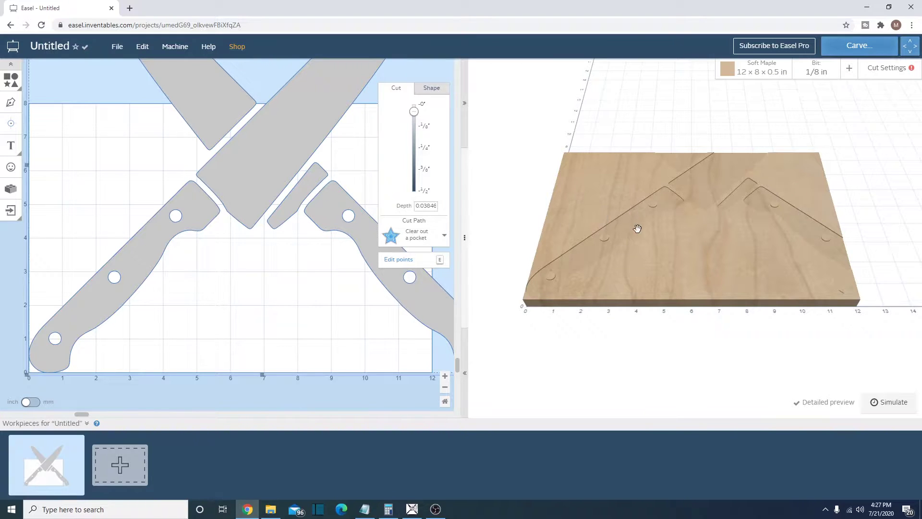
Step: Scale the crossed knives down proportionally to about 2.8 in wide, keeping them at the workpiece origin
{"action": "scroll", "coordinate": [256, 321], "scroll_direction": "up", "scroll_amount": 3}
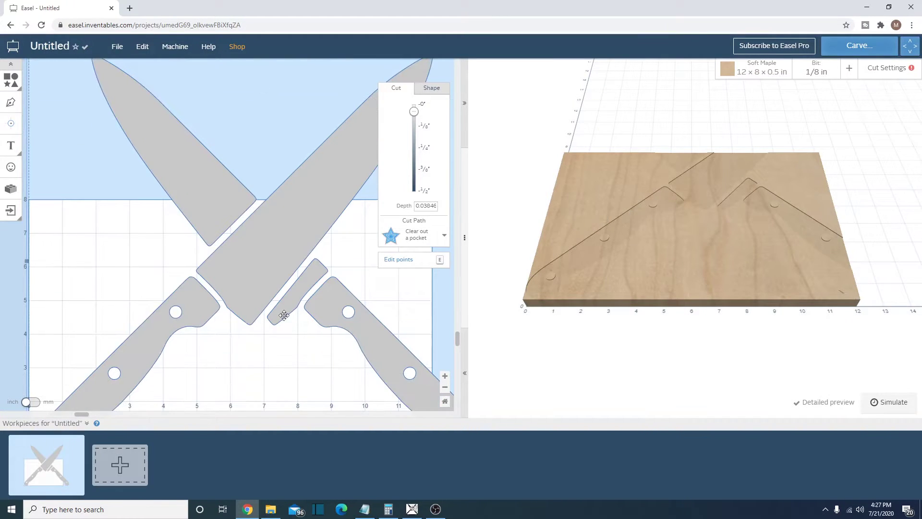
{"action": "left_click", "coordinate": [444, 387]}
{"action": "left_click", "coordinate": [445, 387]}
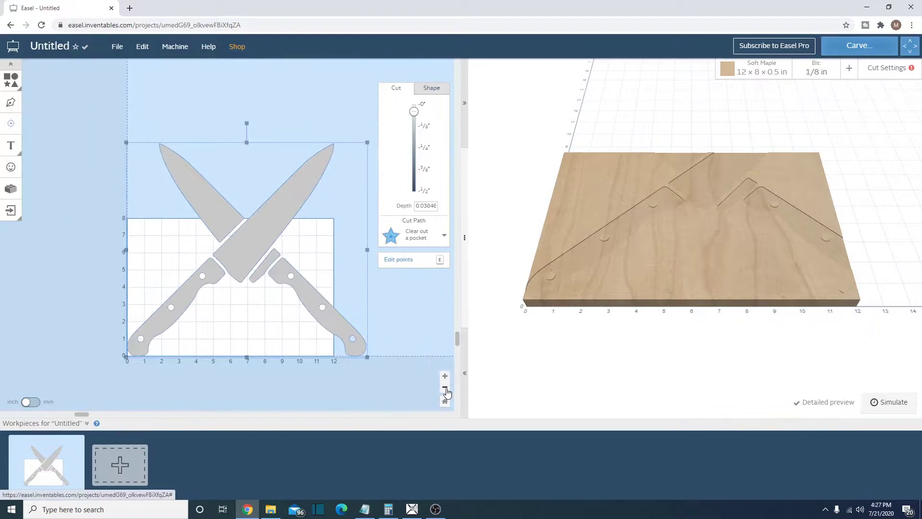
{"action": "left_click_drag", "start_coordinate": [367, 143], "coordinate": [173, 333]}
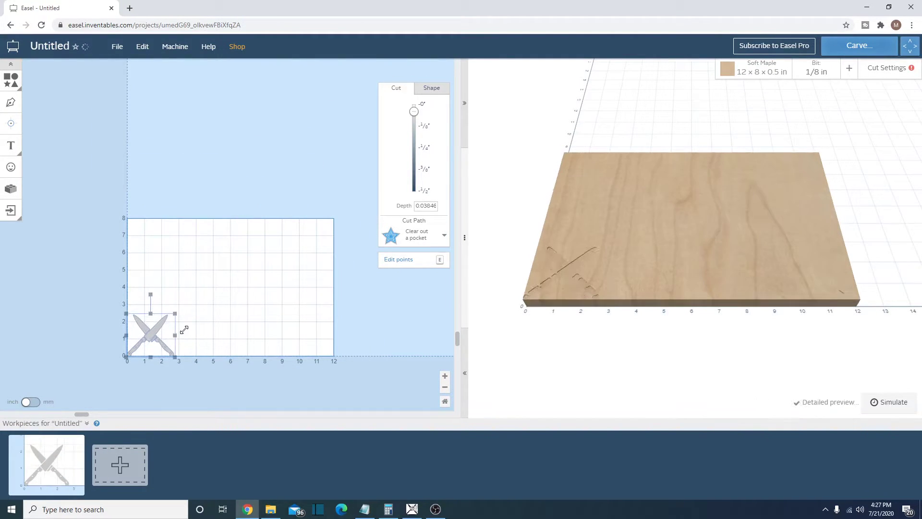
{"action": "left_click", "coordinate": [184, 333]}
Step: Change the cutting bit to the 1/16 in Fishtail Spiral upcut end mill
{"action": "left_click", "coordinate": [816, 70]}
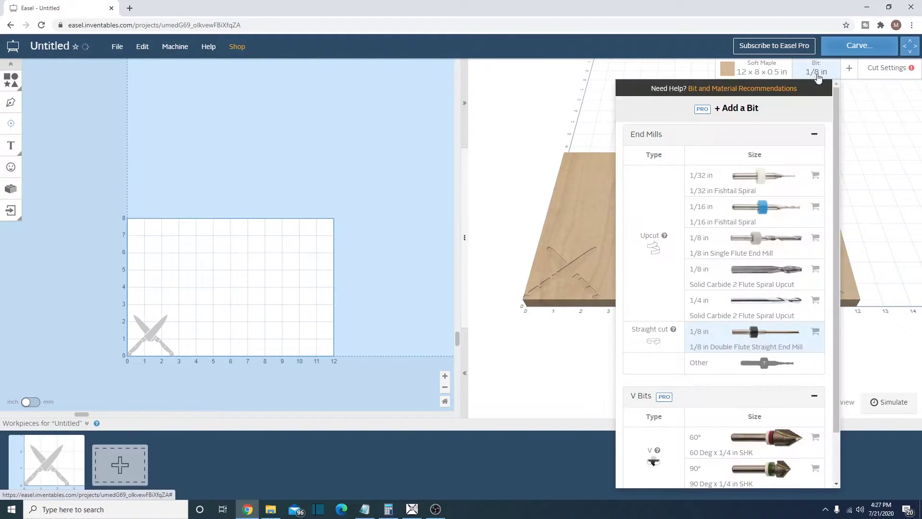
{"action": "left_click", "coordinate": [764, 208]}
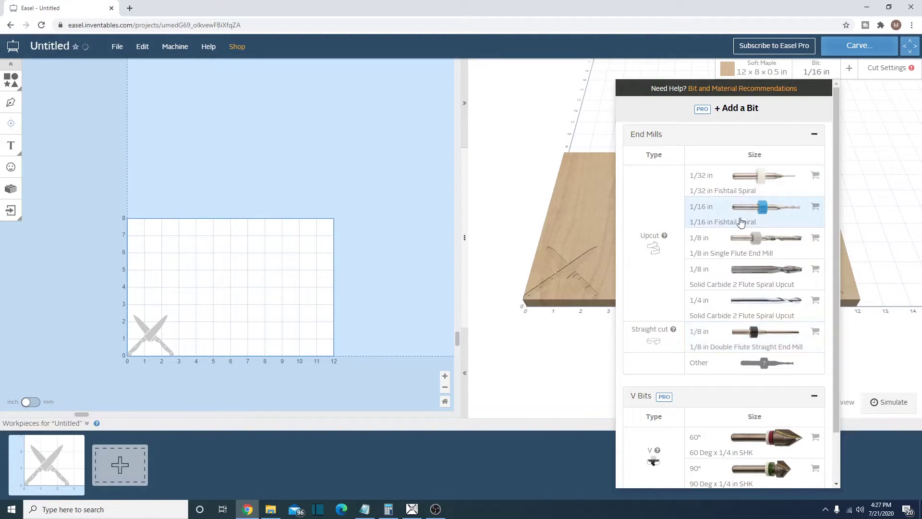
{"action": "left_click", "coordinate": [499, 321]}
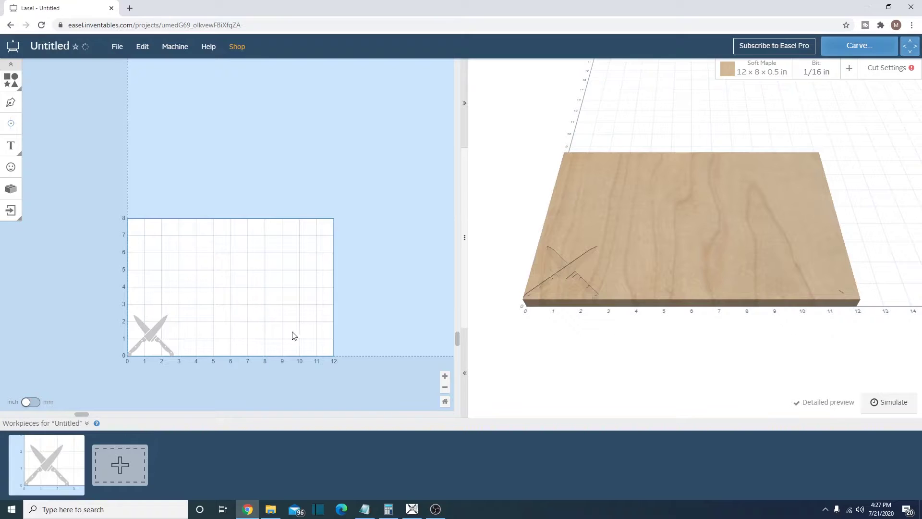
Step: Enlarge the crossed knives to about 4.3 in wide and move them slightly inward from the workpiece's origin edges
{"action": "scroll", "coordinate": [344, 386], "scroll_direction": "up", "scroll_amount": 1}
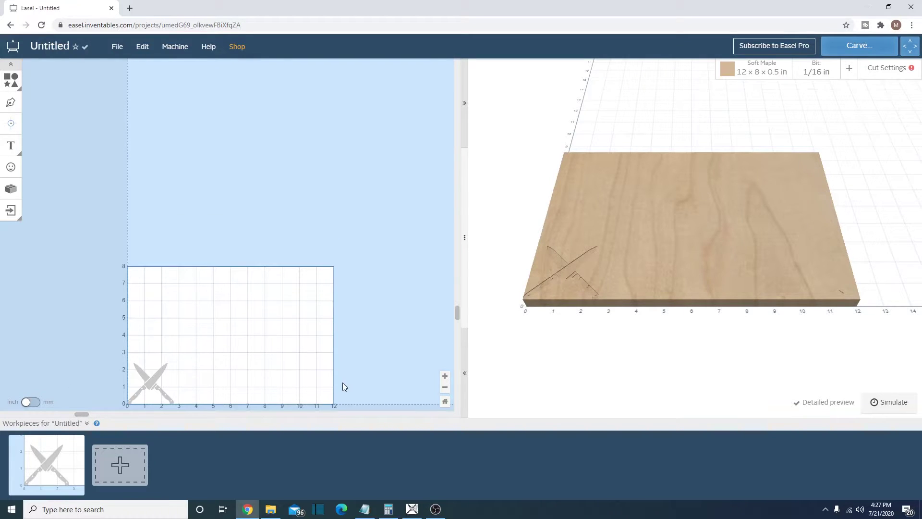
{"action": "left_click", "coordinate": [445, 376]}
{"action": "left_click", "coordinate": [445, 376]}
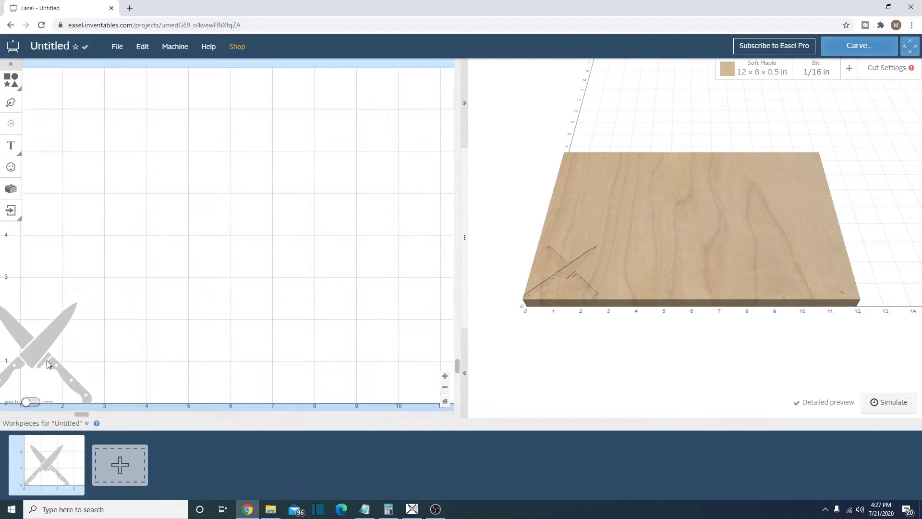
{"action": "left_click_drag", "start_coordinate": [81, 415], "coordinate": [61, 416]}
{"action": "left_click", "coordinate": [118, 343]}
{"action": "left_click_drag", "start_coordinate": [163, 300], "coordinate": [229, 242]}
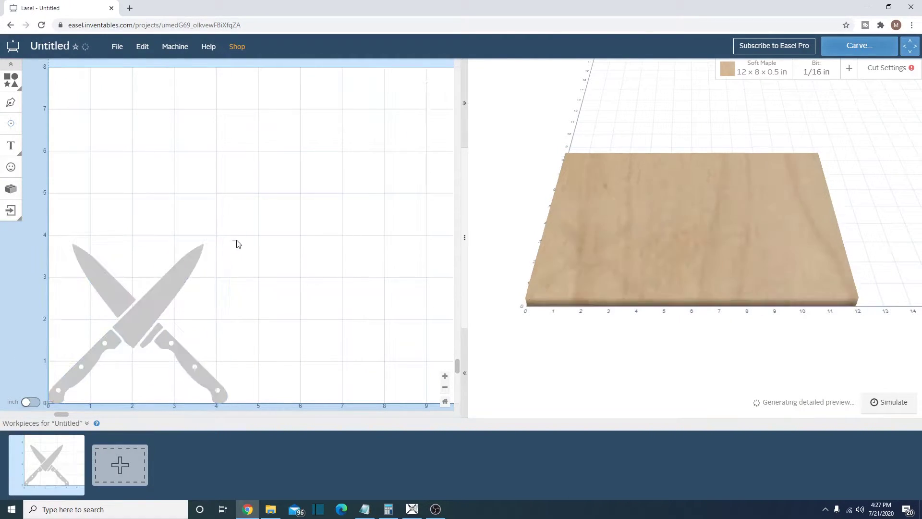
{"action": "left_click", "coordinate": [163, 295]}
{"action": "left_click_drag", "start_coordinate": [125, 330], "coordinate": [131, 324]}
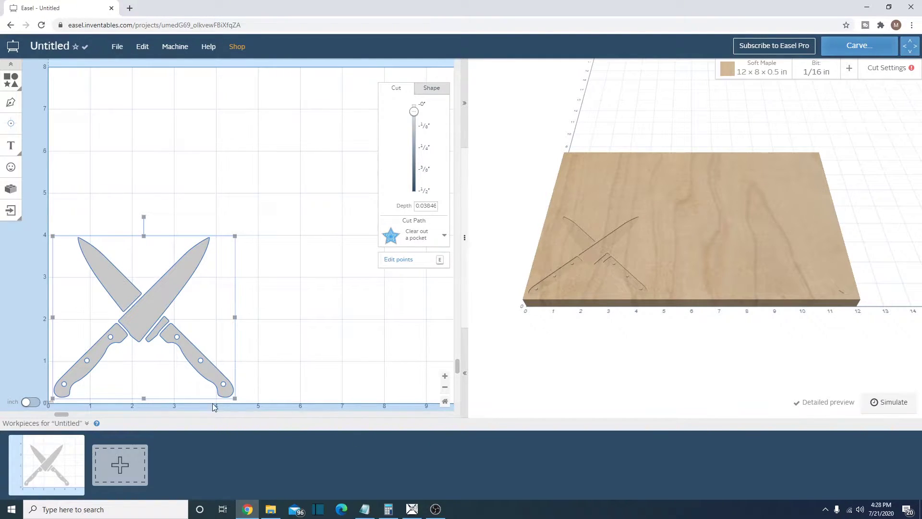
{"action": "left_click_drag", "start_coordinate": [146, 316], "coordinate": [146, 317]}
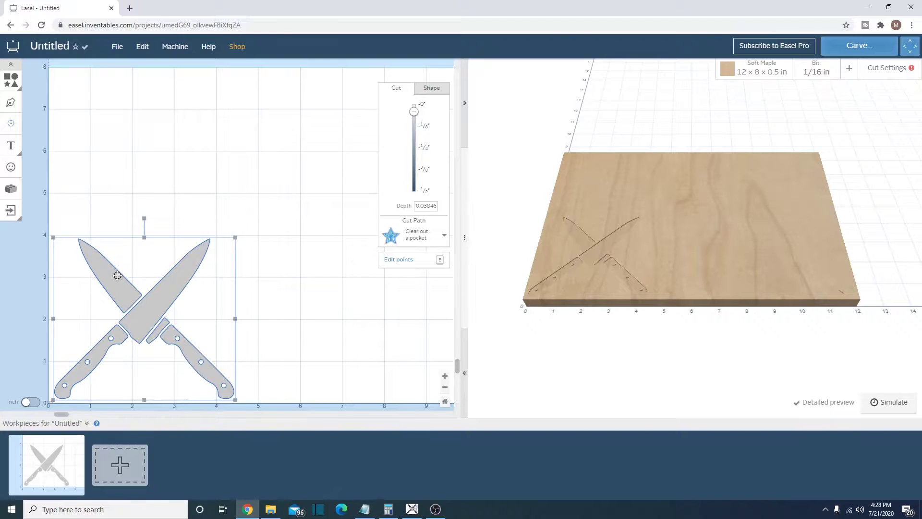
{"action": "left_click", "coordinate": [11, 212]}
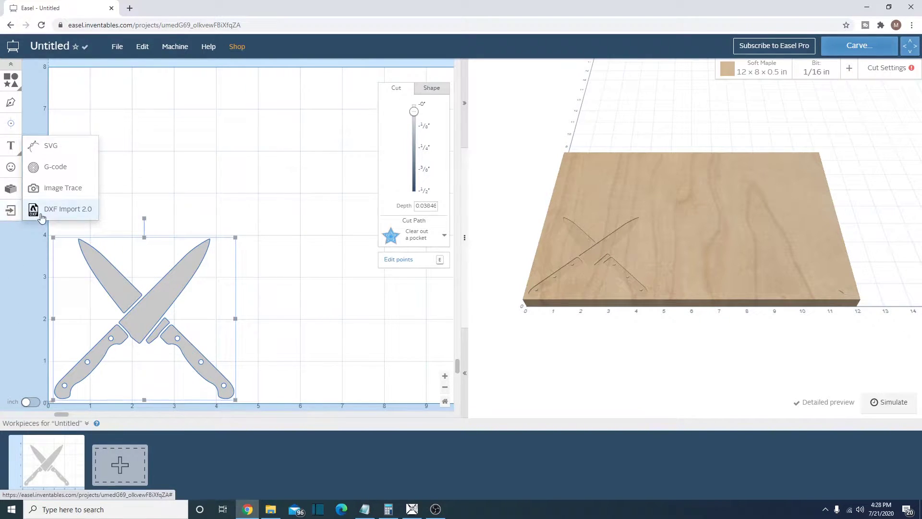
{"action": "left_click", "coordinate": [159, 147]}
{"action": "left_click", "coordinate": [153, 323]}
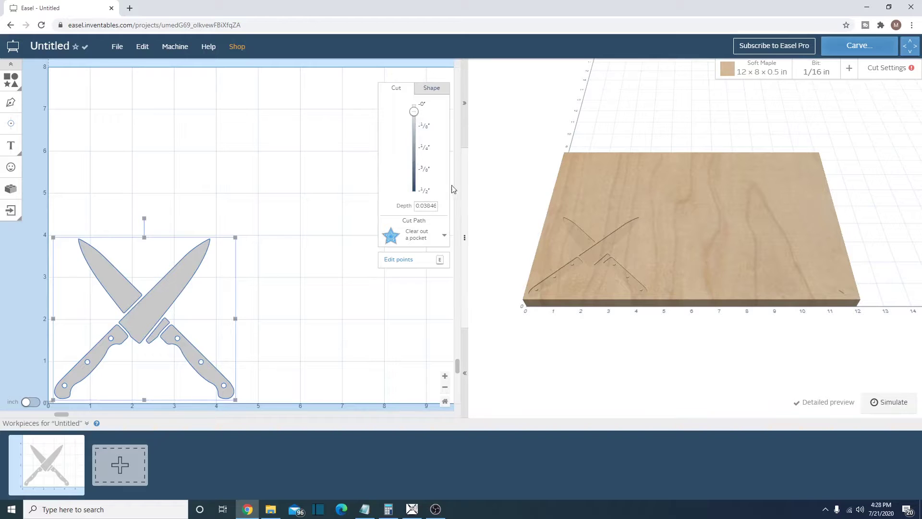
{"action": "left_click", "coordinate": [422, 234]}
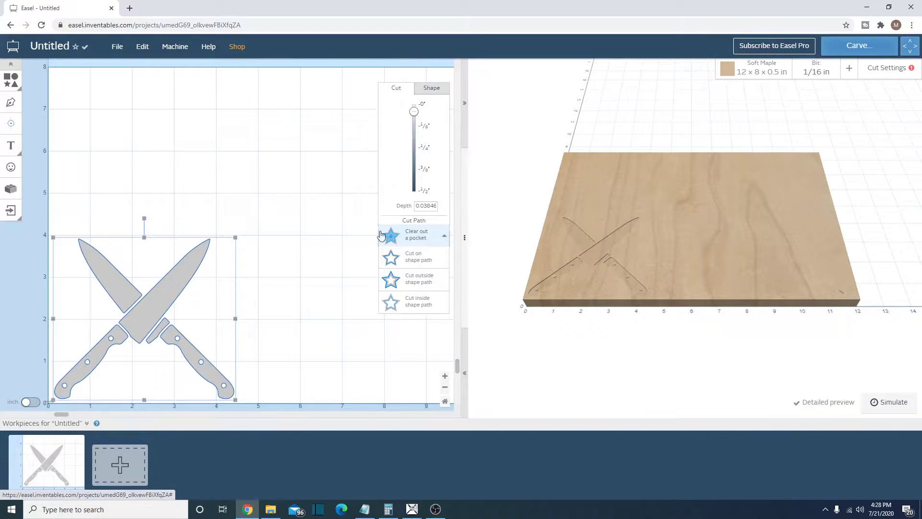
{"action": "left_click", "coordinate": [425, 235]}
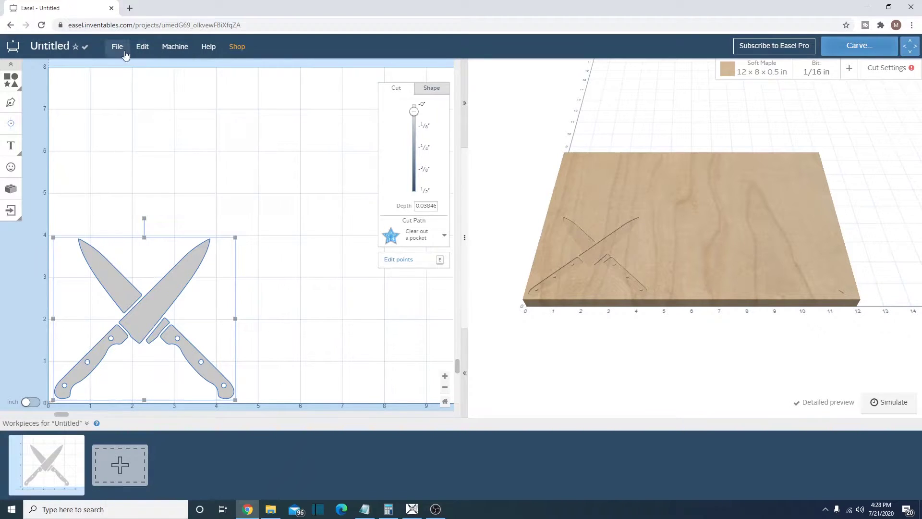
Step: Choose Other (grbl) as the machine type and review the list of available machine models
{"action": "left_click", "coordinate": [187, 50]}
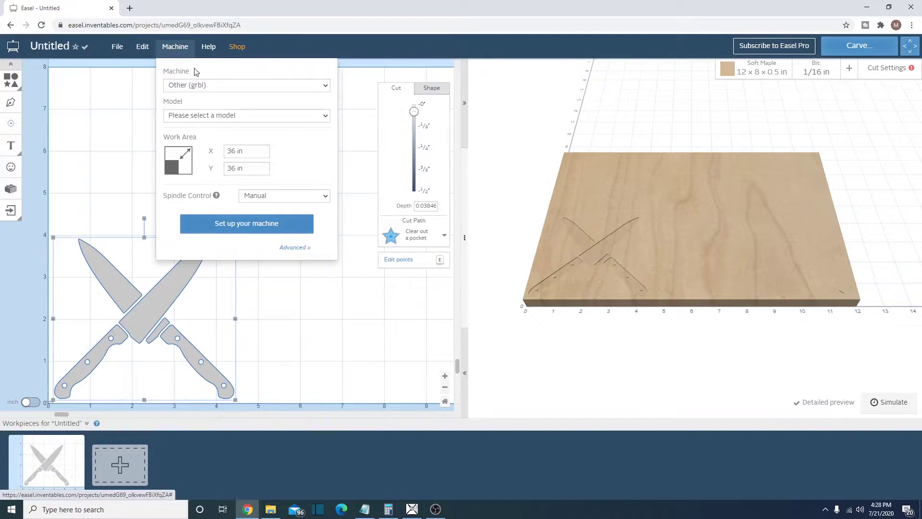
{"action": "left_click", "coordinate": [177, 90]}
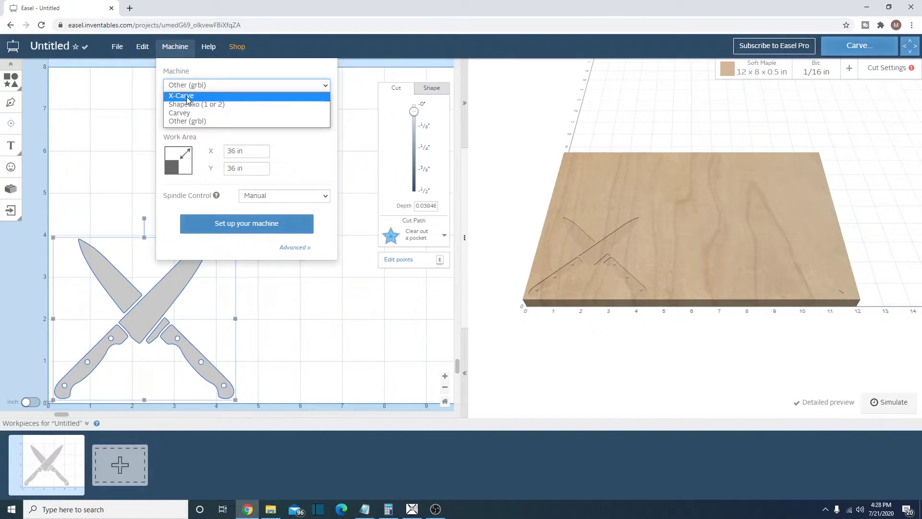
{"action": "left_click", "coordinate": [198, 122]}
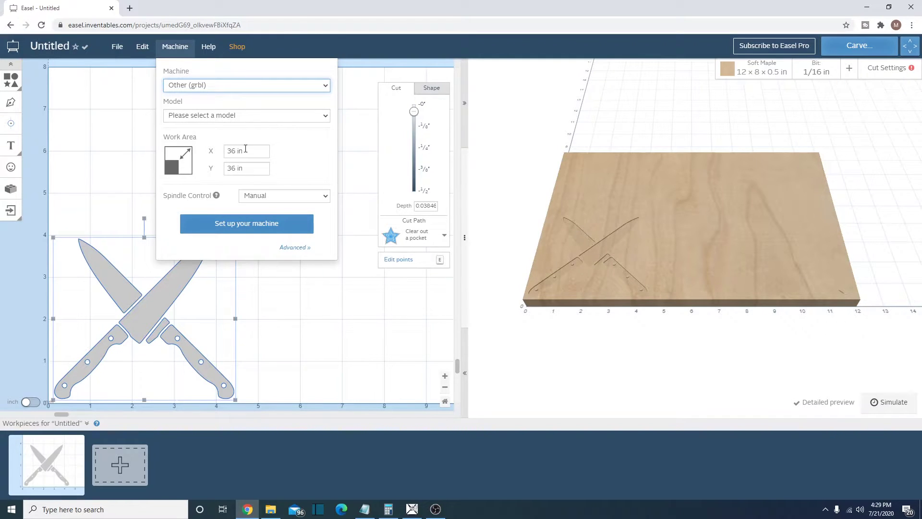
{"action": "left_click", "coordinate": [235, 116]}
{"action": "left_click", "coordinate": [235, 118]}
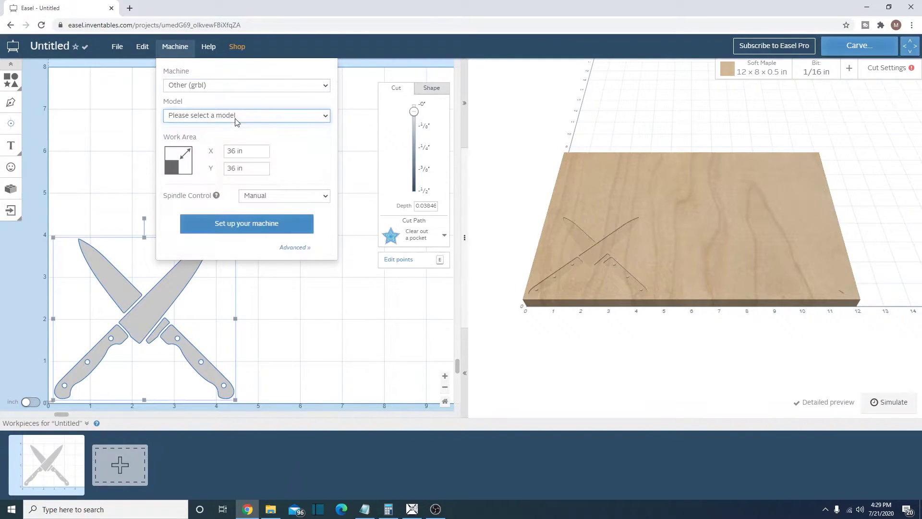
{"action": "left_click", "coordinate": [214, 118]}
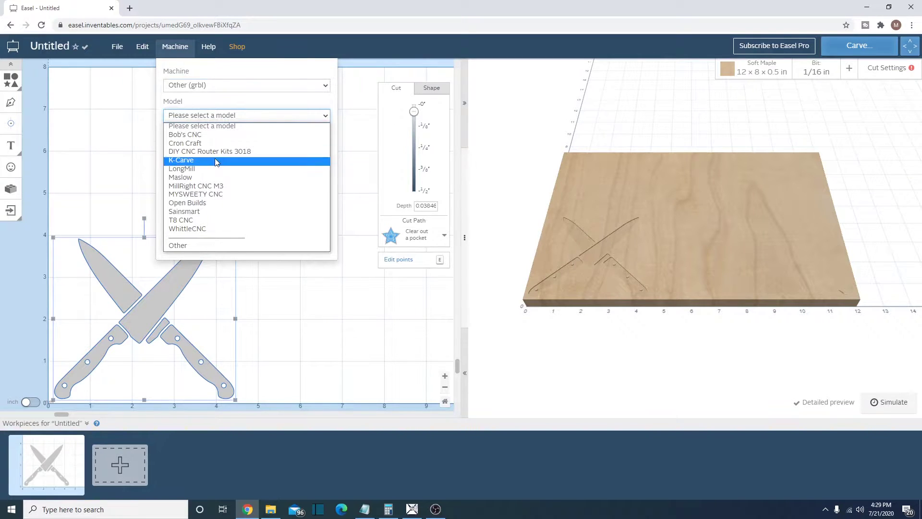
{"action": "left_click", "coordinate": [246, 114]}
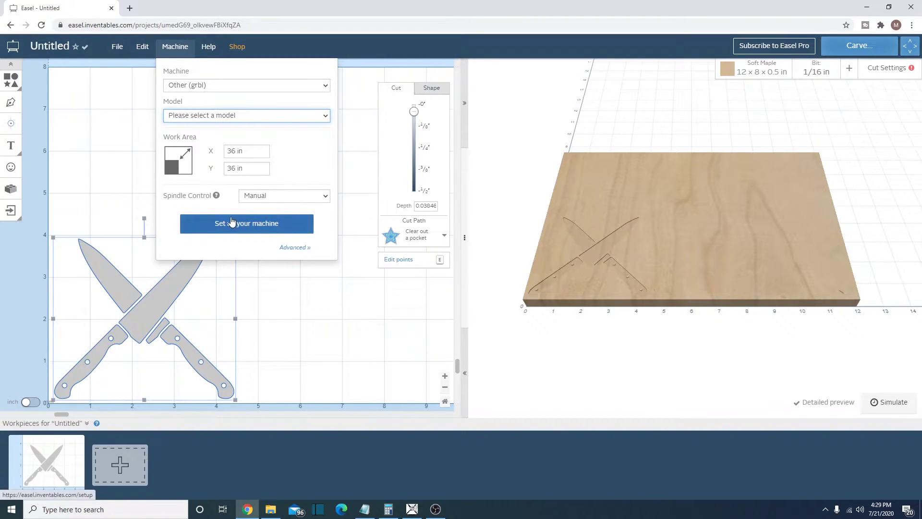
Step: Generate the project's G-code from the advanced machine settings and export it to a file
{"action": "left_click", "coordinate": [305, 248]}
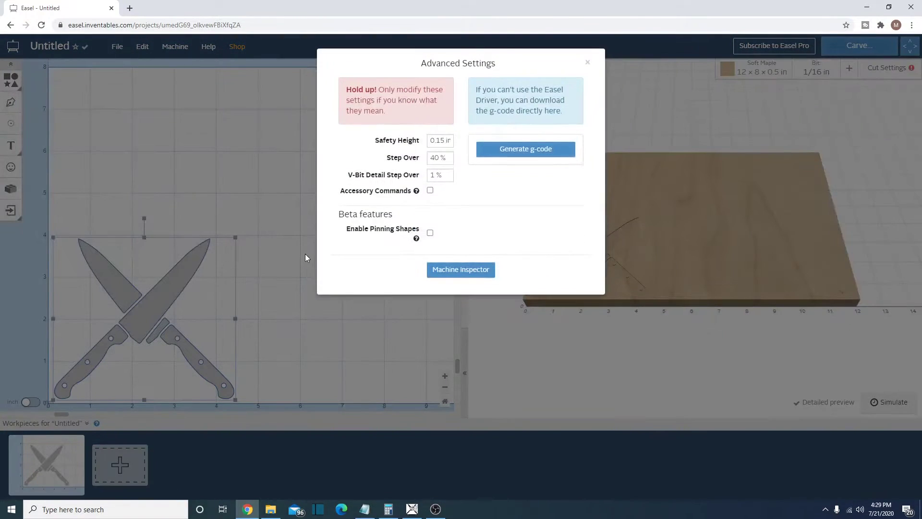
{"action": "left_click", "coordinate": [515, 149]}
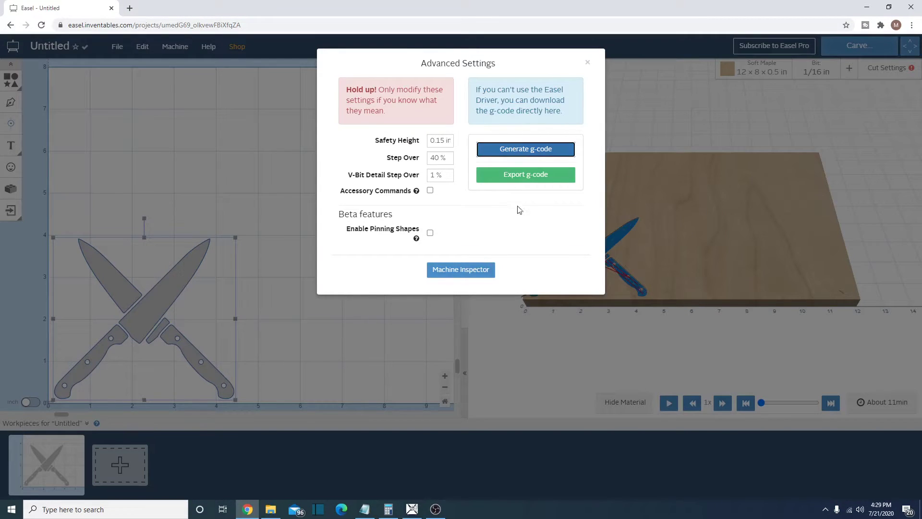
{"action": "left_click", "coordinate": [540, 177]}
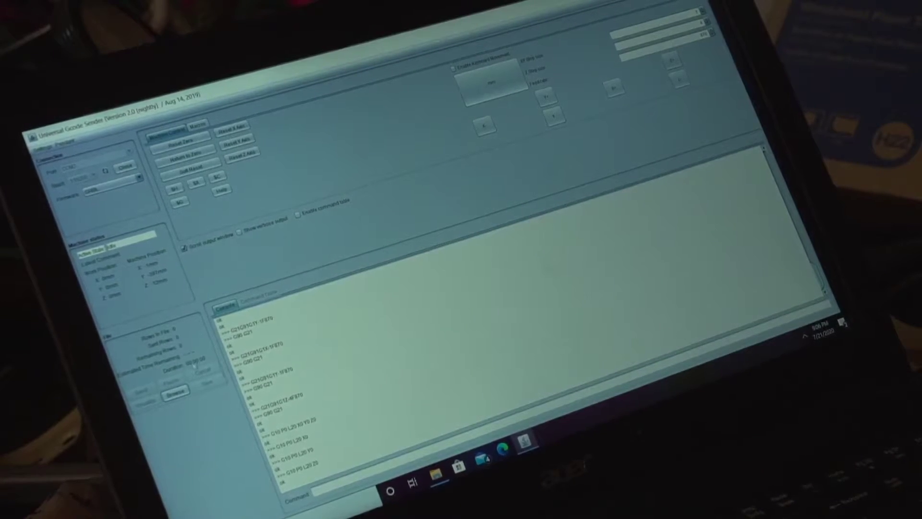
Step: Switch to Universal Gcode Sender and load the exported untitled G-code file from the Documents folder
{"action": "left_click", "coordinate": [176, 389]}
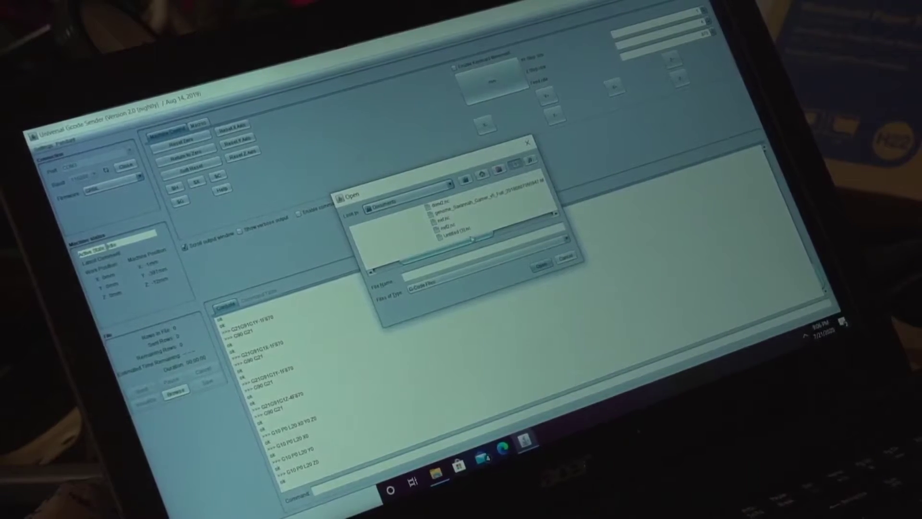
{"action": "scroll", "coordinate": [512, 213], "scroll_direction": "down", "scroll_amount": 3}
{"action": "double_click", "coordinate": [447, 203]}
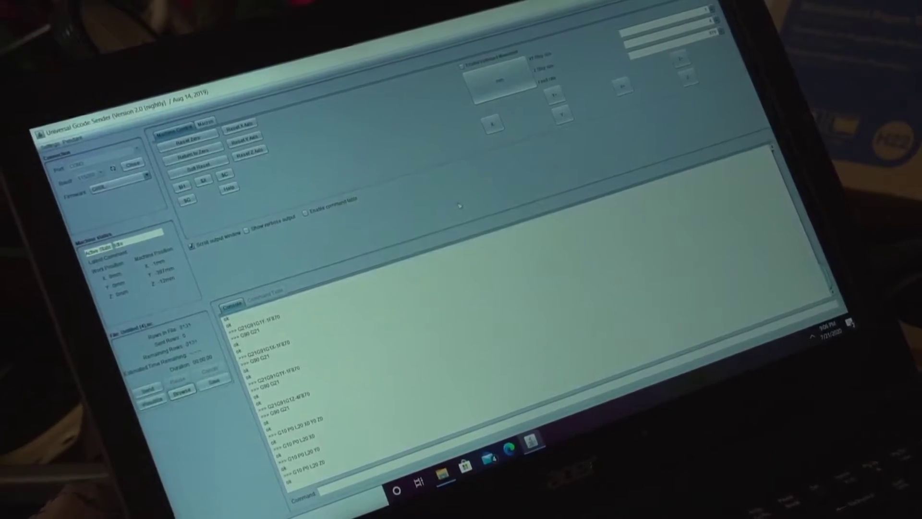